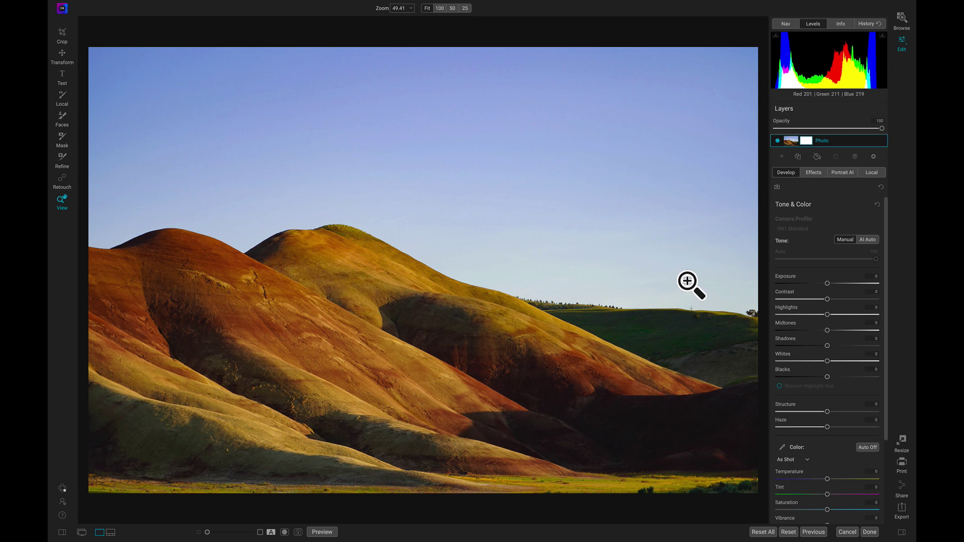
- Turn on Paint with Color in the Local tool, sampling the rust-brown from the red hillside
{"action": "left_click", "coordinate": [870, 174]}
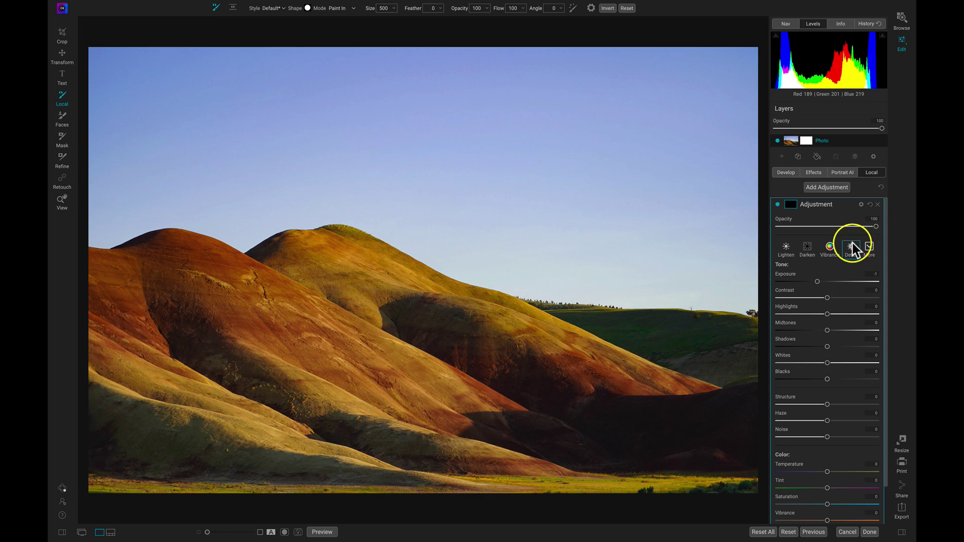
{"action": "scroll", "coordinate": [852, 249], "scroll_direction": "down", "scroll_amount": 2}
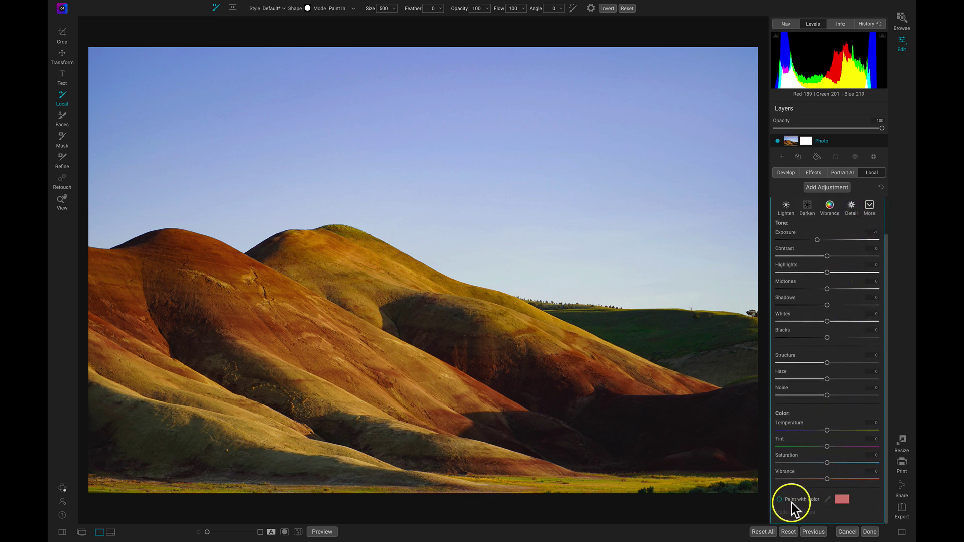
{"action": "left_click", "coordinate": [802, 499]}
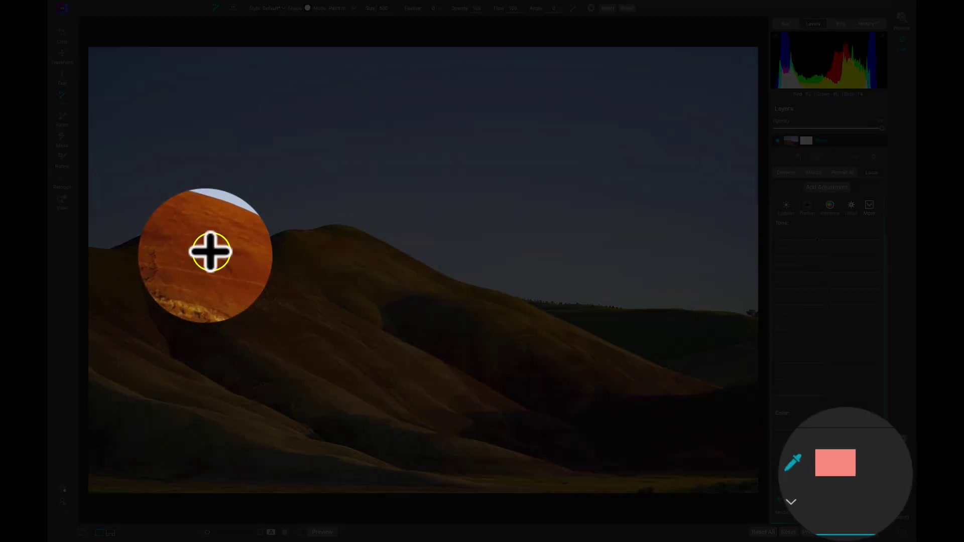
{"action": "left_click", "coordinate": [211, 252]}
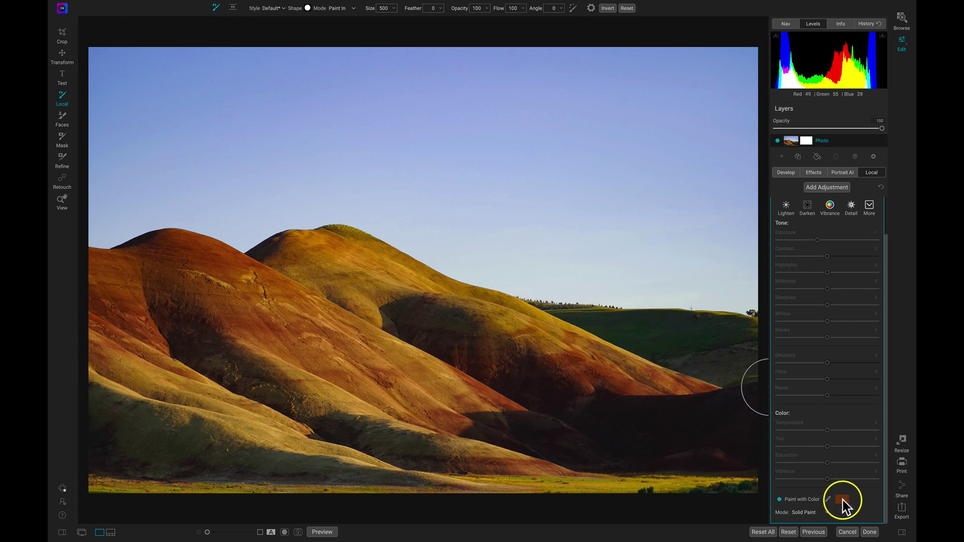
- Try a light purple on the colour wheel, then resample the paint colour as the pale blue-grey sky
{"action": "left_click", "coordinate": [842, 500]}
{"action": "left_click", "coordinate": [774, 279]}
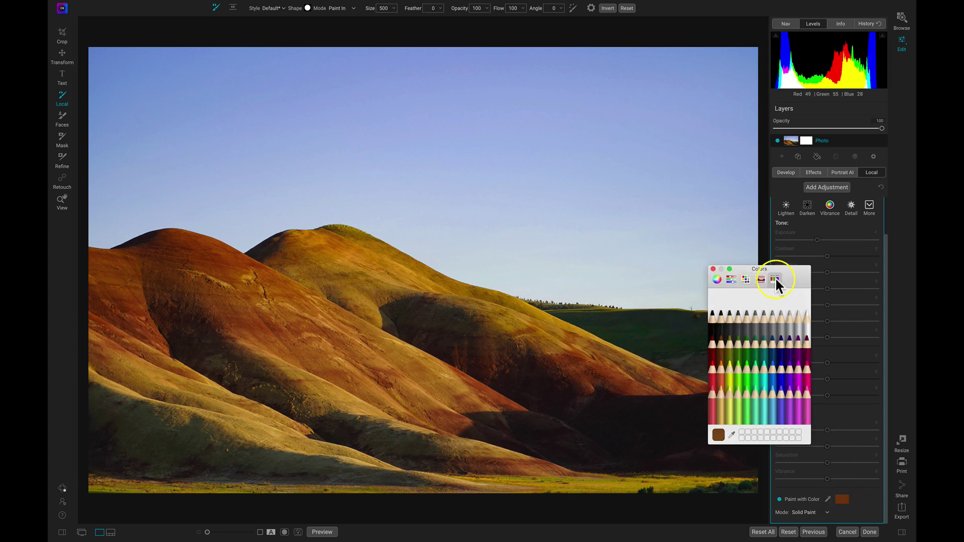
{"action": "left_click", "coordinate": [760, 279]}
{"action": "left_click", "coordinate": [745, 279]}
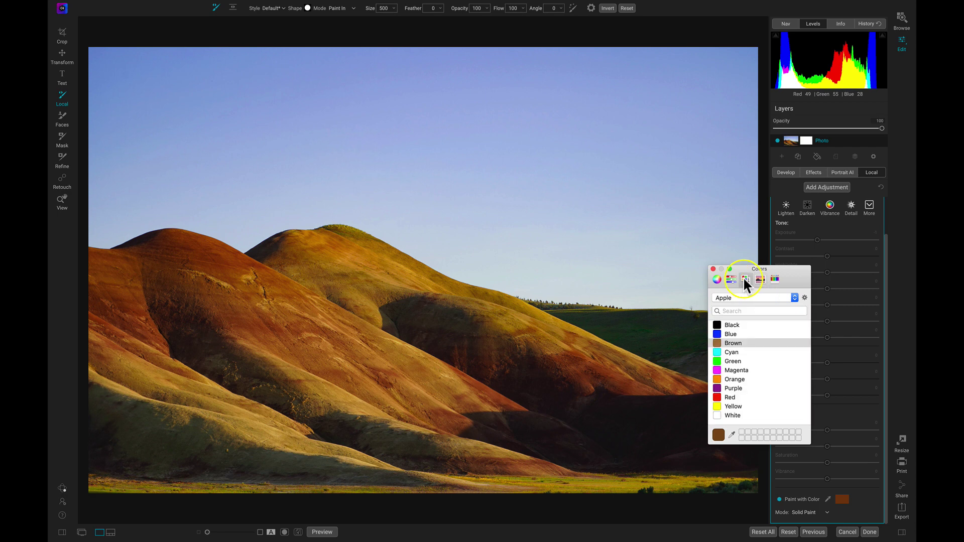
{"action": "left_click", "coordinate": [732, 279]}
{"action": "left_click", "coordinate": [717, 279]}
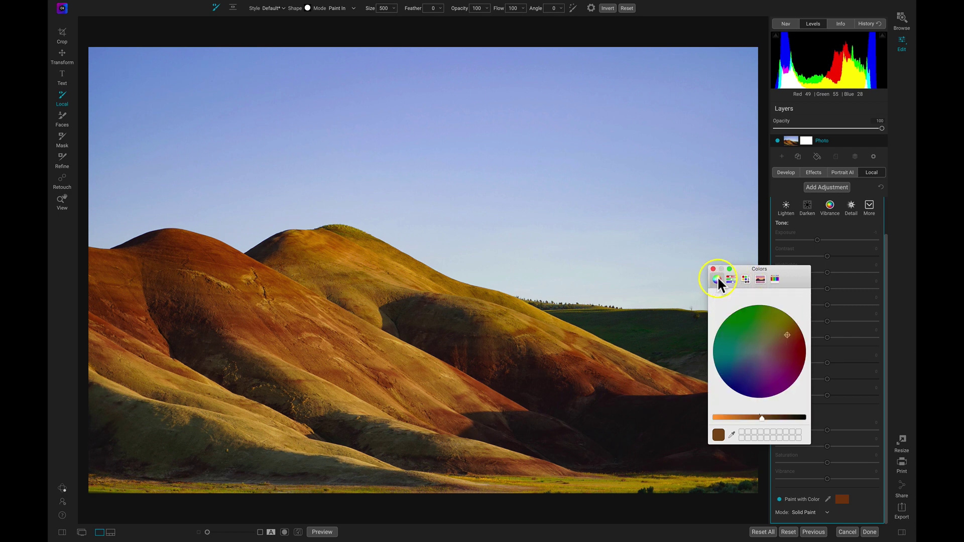
{"action": "left_click", "coordinate": [756, 367]}
{"action": "left_click_drag", "start_coordinate": [760, 417], "coordinate": [719, 424]}
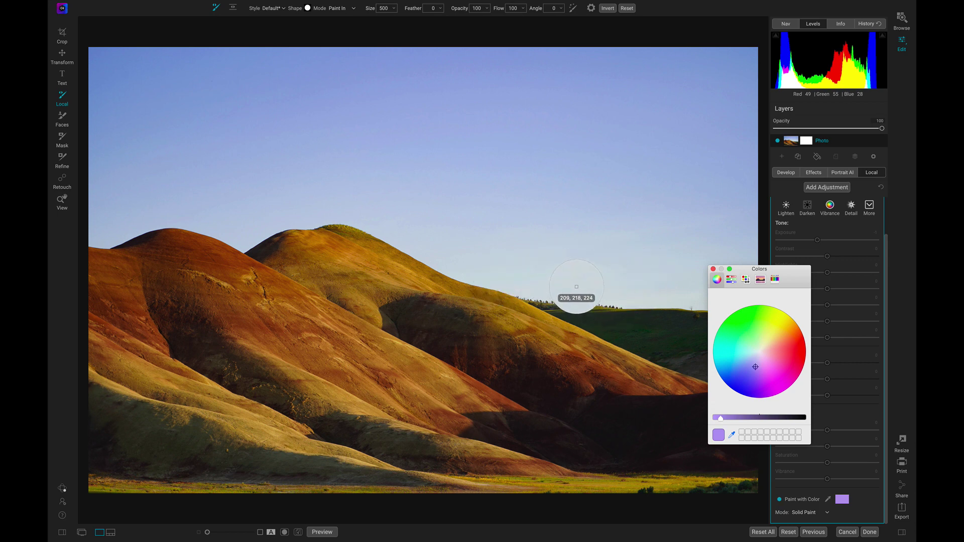
{"action": "left_click", "coordinate": [576, 286]}
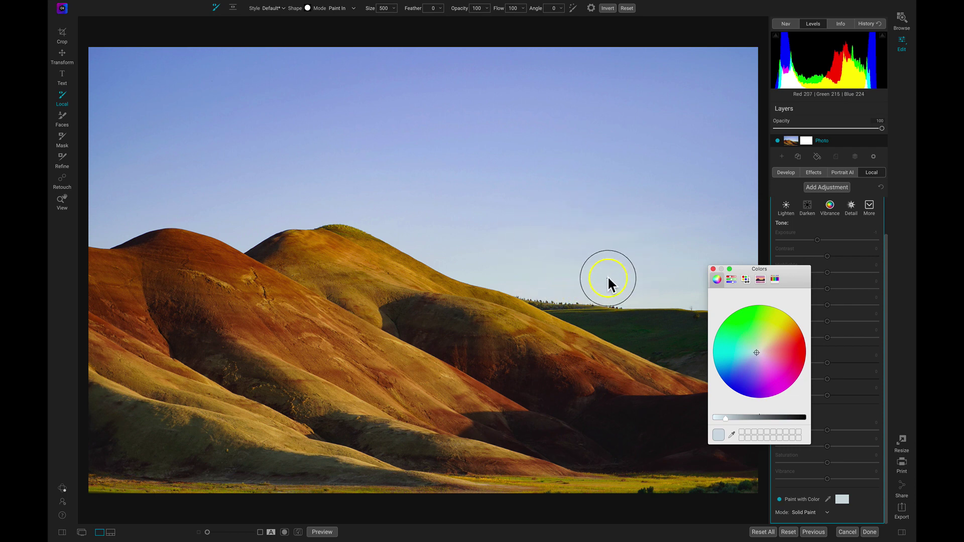
- Close the colour chooser and set the brush tip to a wispy Clouds shape
{"action": "left_click", "coordinate": [713, 269]}
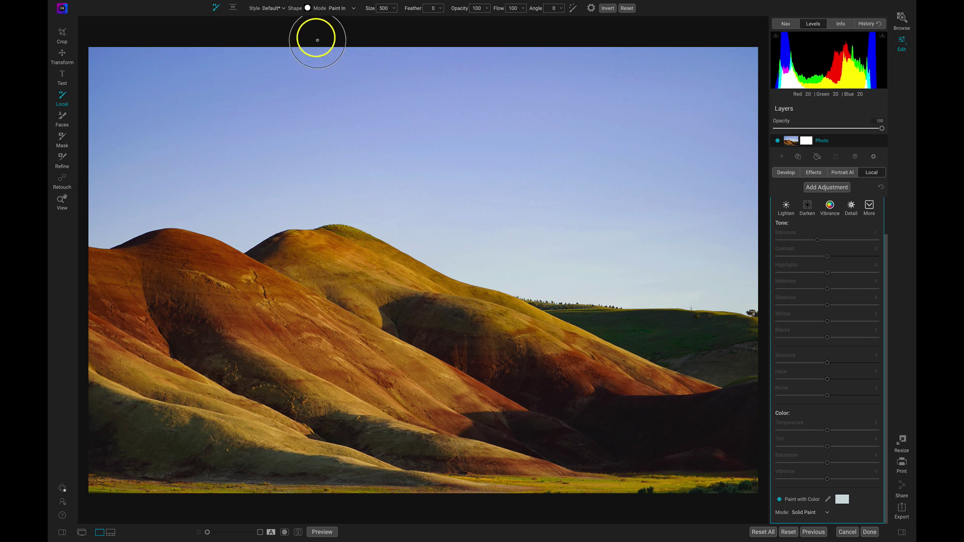
{"action": "left_click", "coordinate": [307, 8]}
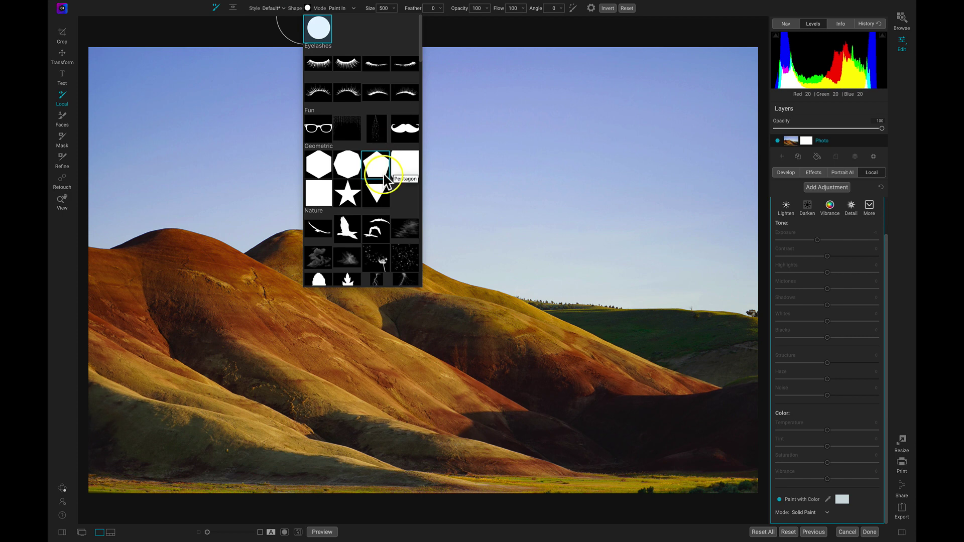
{"action": "scroll", "coordinate": [384, 143], "scroll_direction": "down", "scroll_amount": 15}
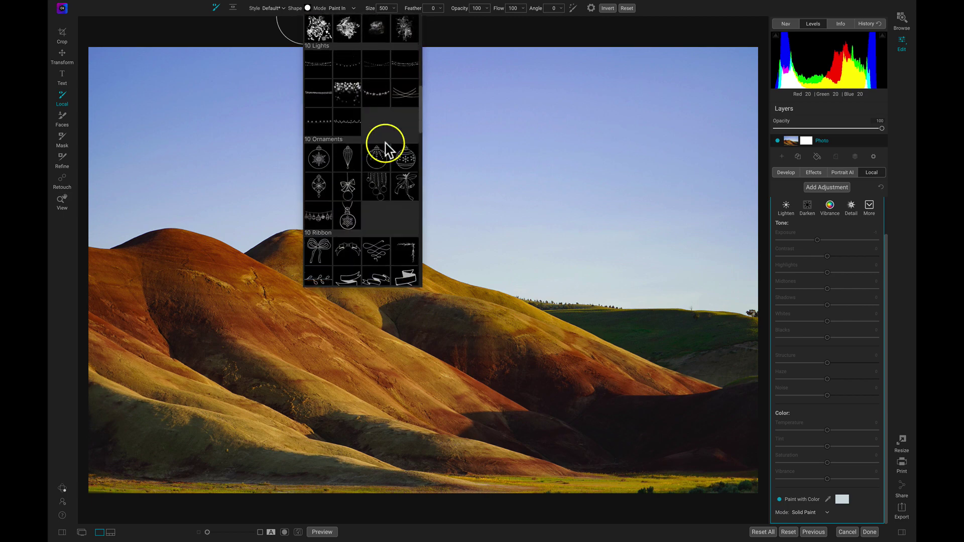
{"action": "scroll", "coordinate": [385, 143], "scroll_direction": "down", "scroll_amount": 15}
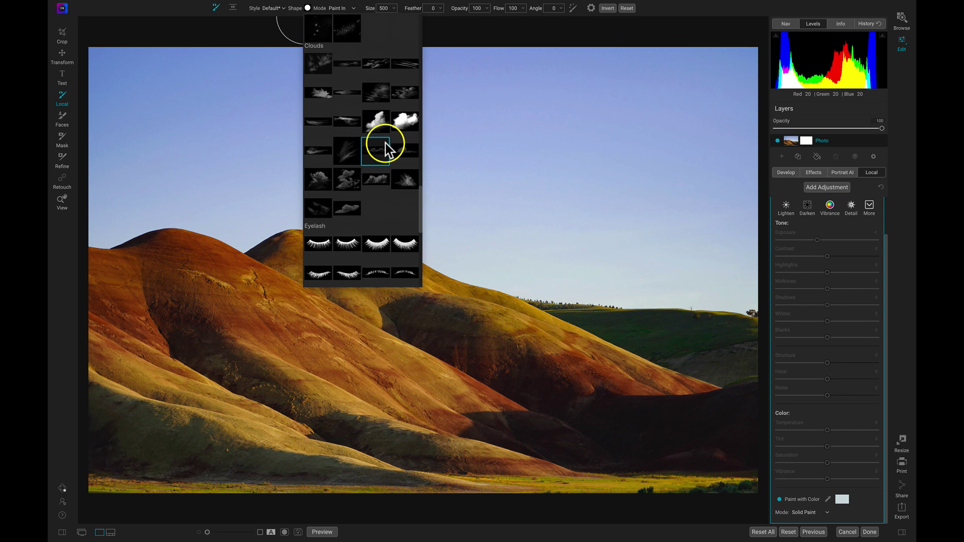
{"action": "left_click", "coordinate": [376, 92]}
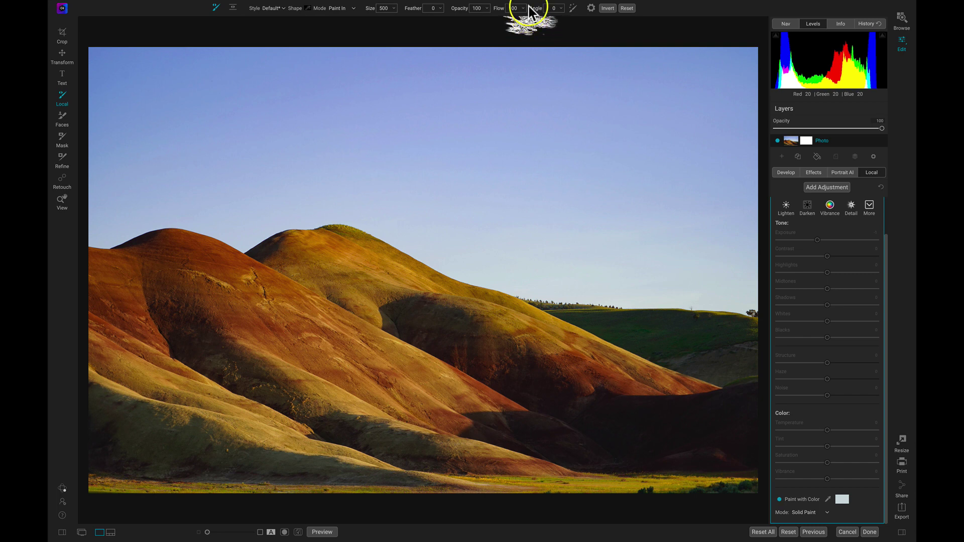
- Rotate the cloud brush to angle 24, ending back in Paint In mode
{"action": "mouse_move", "coordinate": [538, 15]}
{"action": "left_mouse_down"}
{"action": "mouse_move", "coordinate": [584, 20]}
{"action": "mouse_move", "coordinate": [531, 13]}
{"action": "mouse_move", "coordinate": [493, 26]}
{"action": "mouse_move", "coordinate": [534, 25]}
{"action": "left_mouse_up"}
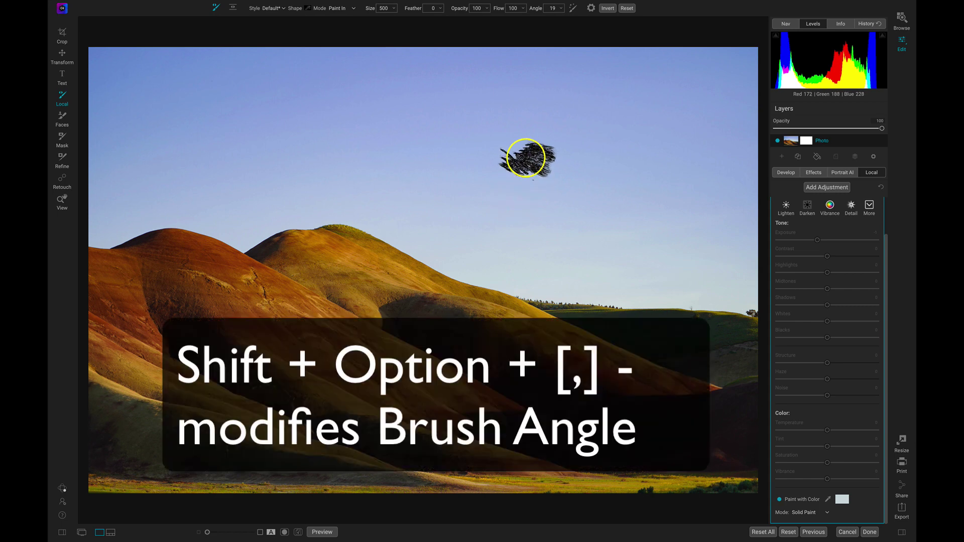
{"action": "key", "text": "alt"}
{"action": "key", "text": "shift+alt+bracketleft"}
{"action": "key", "text": "shift+alt+bracketleft"}
{"action": "key", "text": "shift+alt+bracketleft"}
{"action": "key", "text": "shift+alt+bracketleft"}
{"action": "key", "text": "shift+alt+bracketleft"}
{"action": "key", "text": "shift+alt+bracketleft"}
{"action": "key", "text": "shift+alt+bracketleft"}
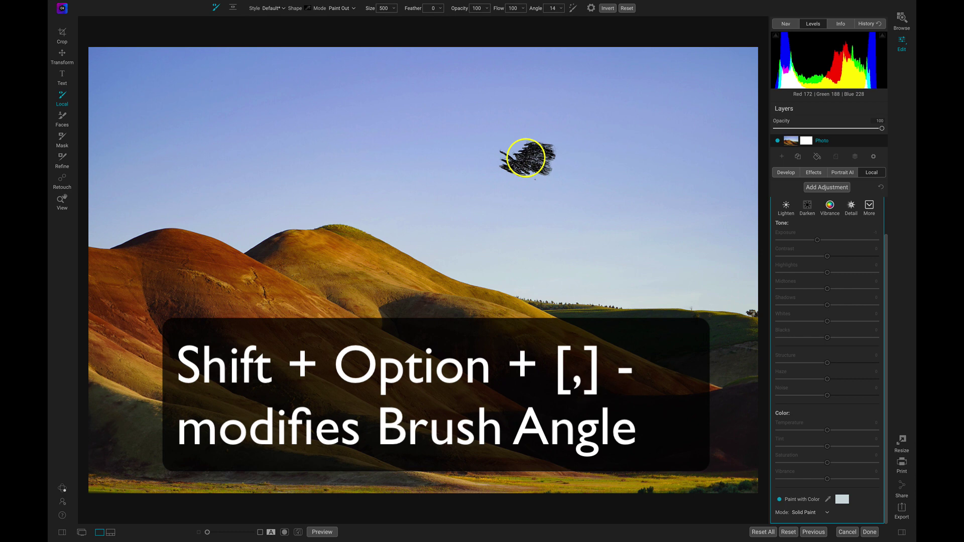
{"action": "key", "text": "shift+alt+bracketleft"}
{"action": "key", "text": "shift+alt+bracketleft"}
{"action": "key", "text": "shift+alt+bracketleft"}
{"action": "key", "text": "shift+alt+bracketleft"}
{"action": "key", "text": "shift+alt+bracketleft"}
{"action": "key", "text": "shift+alt+bracketleft"}
{"action": "key", "text": "shift+alt+bracketleft"}
{"action": "key", "text": "shift+alt+bracketleft"}
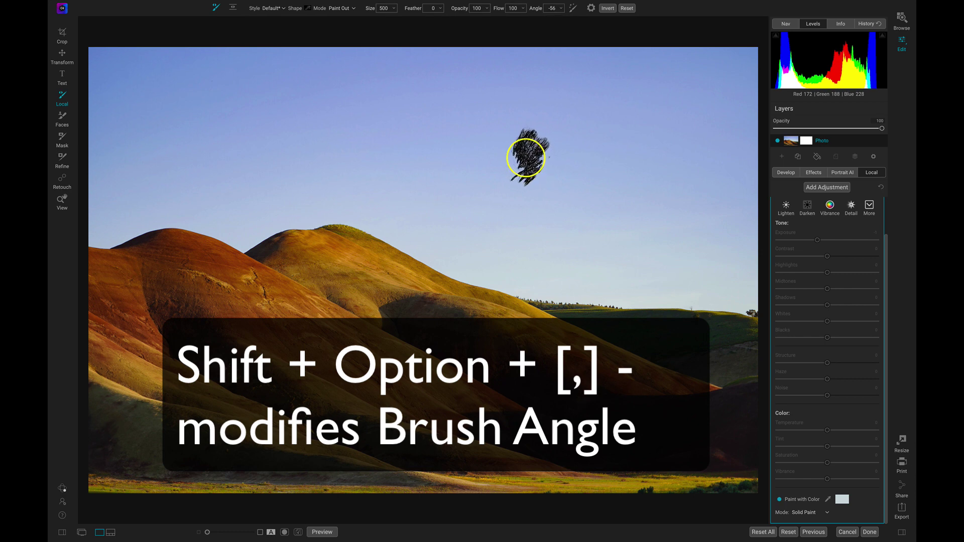
{"action": "key", "text": "shift+alt+bracketright"}
{"action": "key", "text": "shift+alt+bracketright"}
{"action": "key", "text": "shift+alt+bracketright"}
{"action": "key", "text": "shift+alt+bracketright"}
{"action": "key", "text": "shift+alt+bracketright"}
{"action": "key", "text": "shift+alt+bracketright"}
{"action": "key", "text": "shift+alt+bracketright"}
{"action": "key", "text": "shift+alt+bracketright"}
{"action": "key", "text": "shift+alt+bracketright"}
{"action": "key", "text": "shift+alt+bracketright"}
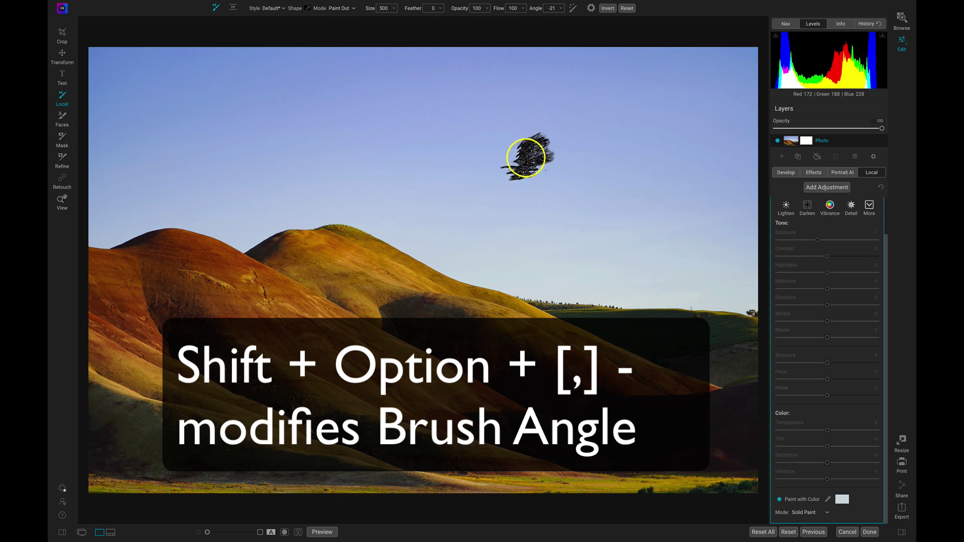
{"action": "key", "text": "shift+alt+bracketright"}
{"action": "key", "text": "shift+alt+bracketright"}
{"action": "key", "text": "shift+alt+bracketright"}
{"action": "key", "text": "shift+alt+bracketright"}
{"action": "key", "text": "shift+alt+bracketright"}
{"action": "key", "text": "shift+alt+bracketright"}
{"action": "key", "text": "shift+alt+bracketright"}
{"action": "key", "text": "shift+alt+bracketright"}
{"action": "key", "text": "shift+alt+bracketright"}
{"action": "key", "text": "shift+alt+bracketright"}
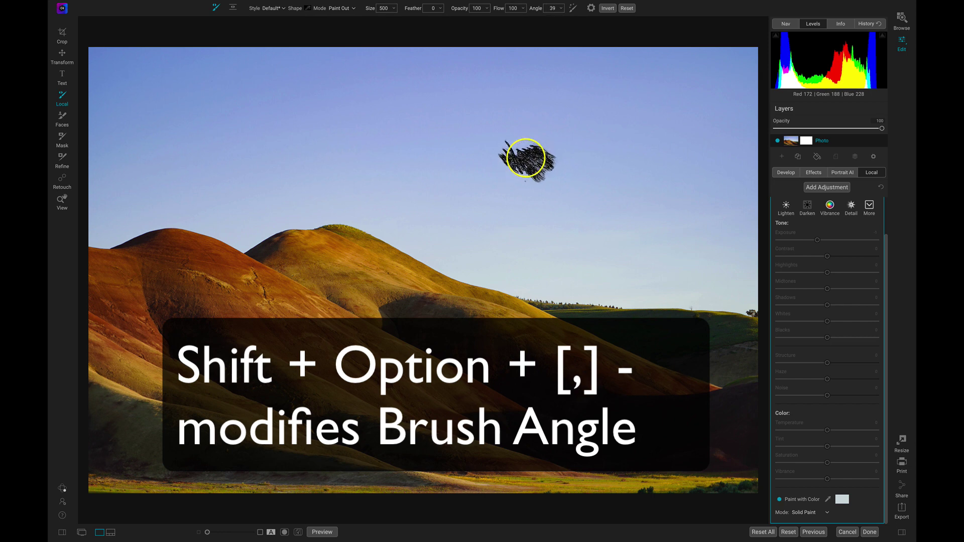
{"action": "key", "text": "shift+alt+bracketleft"}
{"action": "key", "text": "shift+alt+bracketleft"}
{"action": "key", "text": "shift+alt+bracketleft"}
{"action": "key", "text": "shift+alt+bracketleft"}
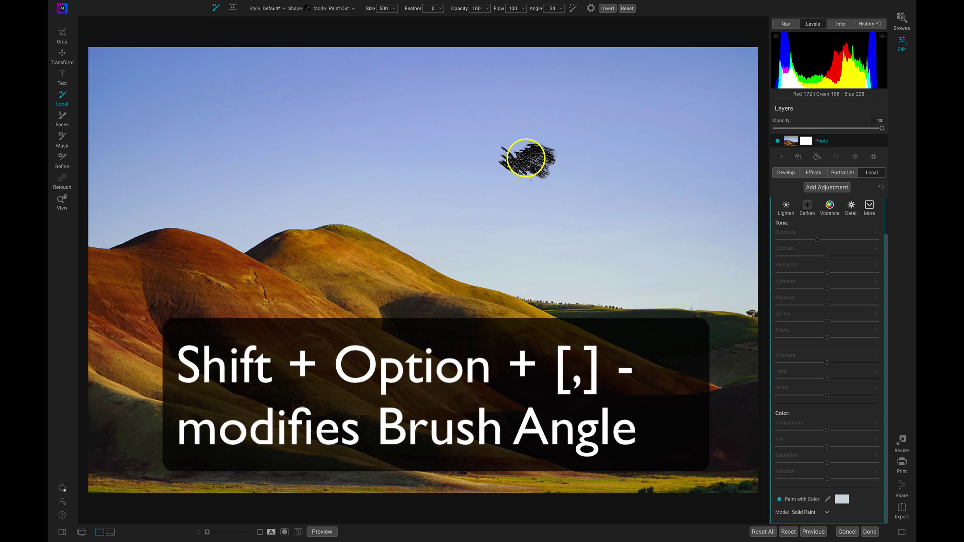
{"action": "key", "text": "alt"}
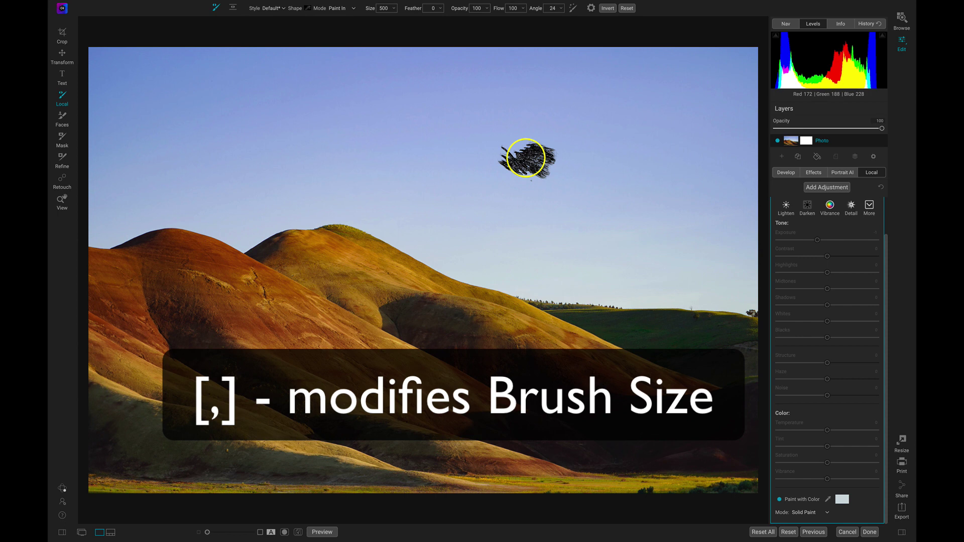
- Enlarge the cloud brush to size 1200 and stamp a pale wispy cloud into the sky
{"action": "key", "text": "bracketright"}
{"action": "key", "text": "bracketright"}
{"action": "key", "text": "bracketright"}
{"action": "key", "text": "bracketright"}
{"action": "key", "text": "bracketright"}
{"action": "key", "text": "bracketright"}
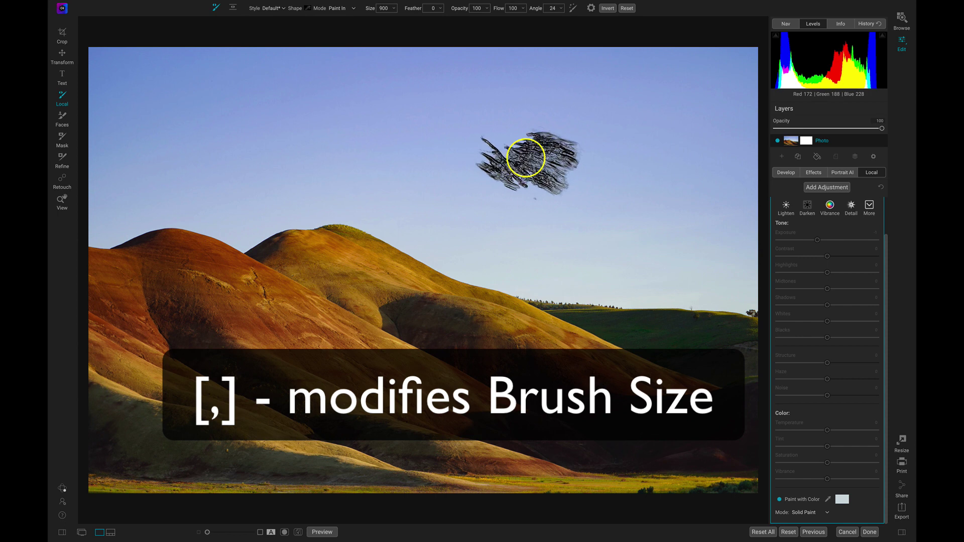
{"action": "key", "text": "bracketright"}
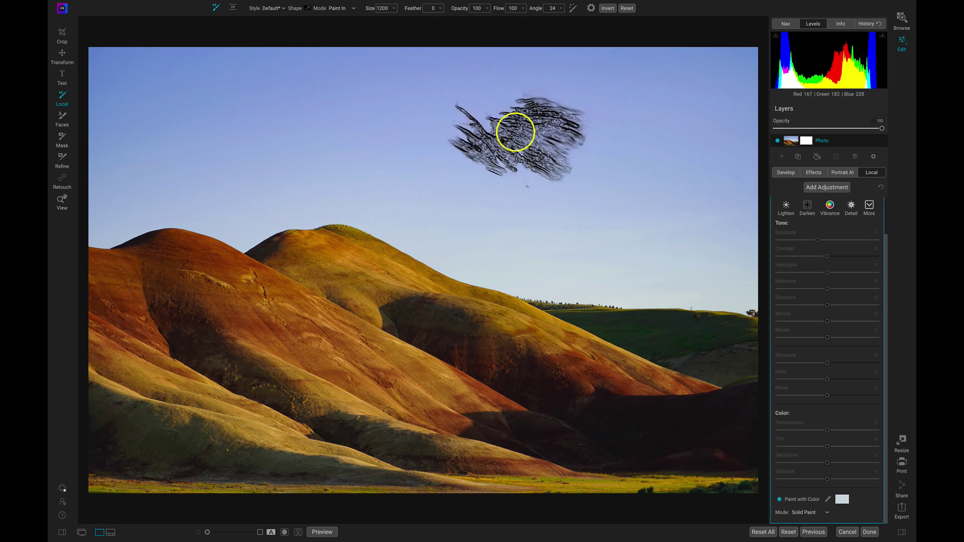
{"action": "left_click", "coordinate": [515, 131]}
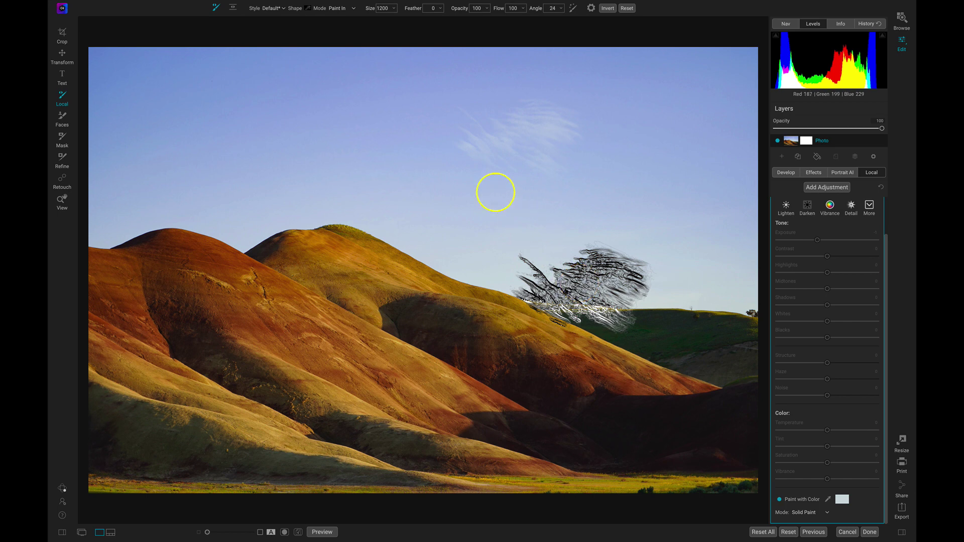
- Paint pale streaks over the right hillside with a wispy cloud brush at angle 54, size 1600
{"action": "mouse_move", "coordinate": [462, 166]}
{"action": "left_mouse_down"}
{"action": "mouse_move", "coordinate": [424, 137]}
{"action": "mouse_move", "coordinate": [393, 92]}
{"action": "left_mouse_up"}
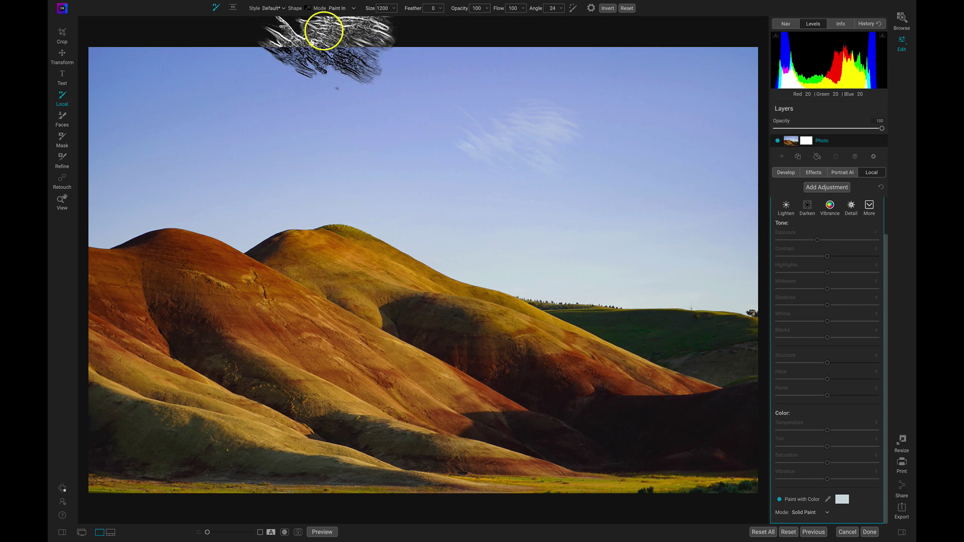
{"action": "left_click", "coordinate": [308, 8]}
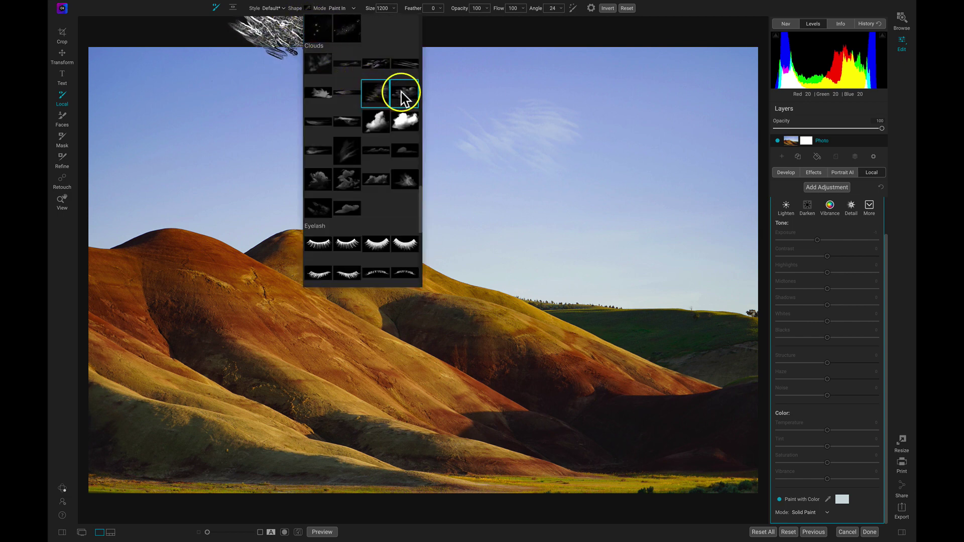
{"action": "left_click", "coordinate": [352, 147]}
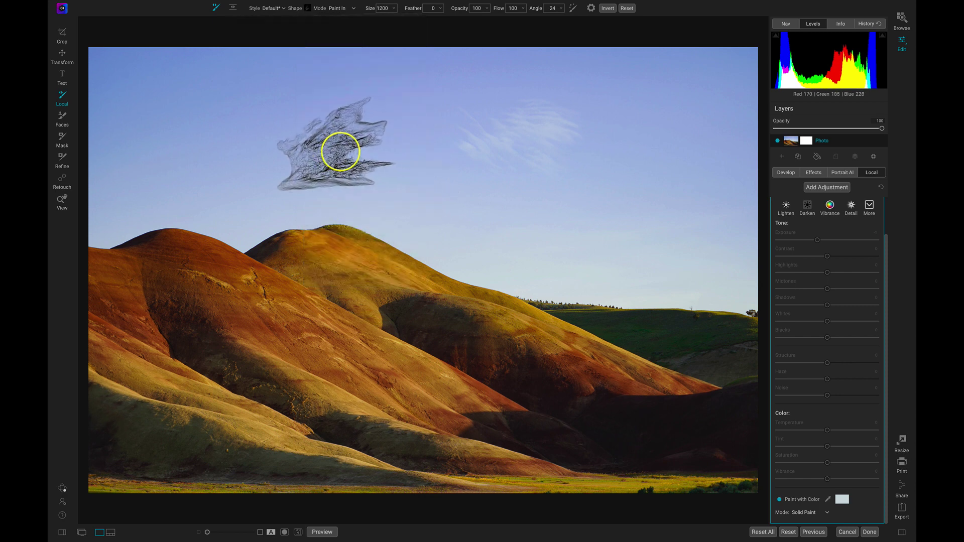
{"action": "scroll", "coordinate": [341, 151], "scroll_direction": "up", "scroll_amount": 6}
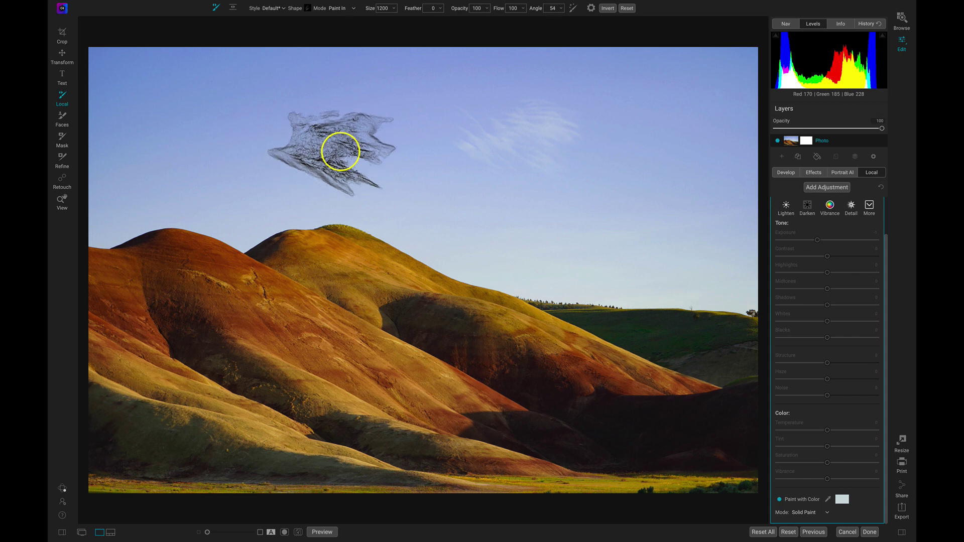
{"action": "scroll", "coordinate": [340, 151], "scroll_direction": "up", "scroll_amount": 4}
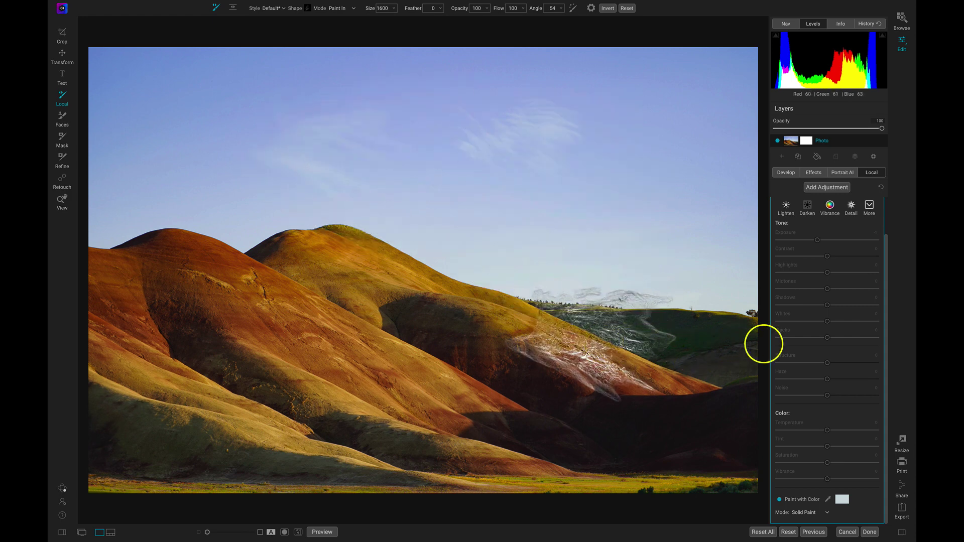
- Add a new local adjustment layer, toggling its visibility off and on to compare
{"action": "left_click", "coordinate": [821, 340]}
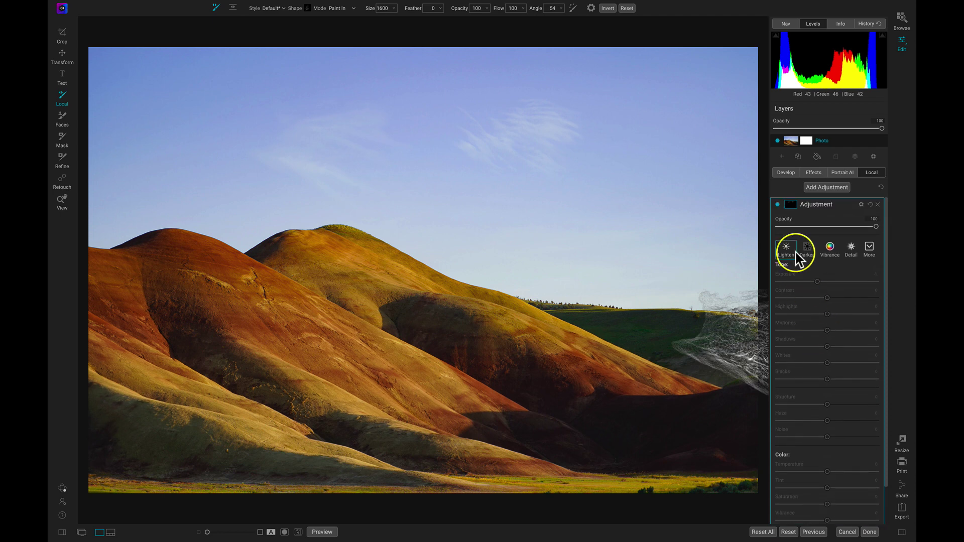
{"action": "left_click", "coordinate": [777, 205]}
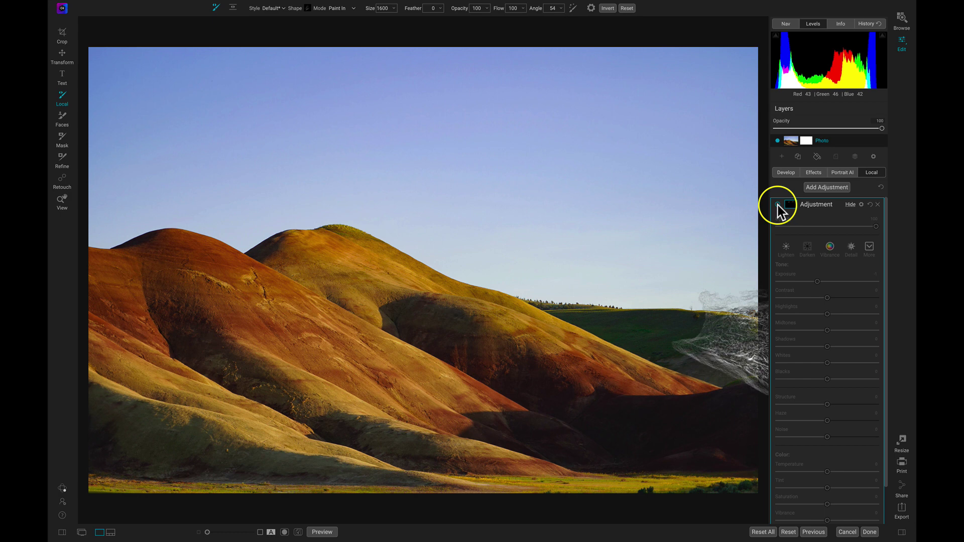
{"action": "left_click", "coordinate": [777, 204]}
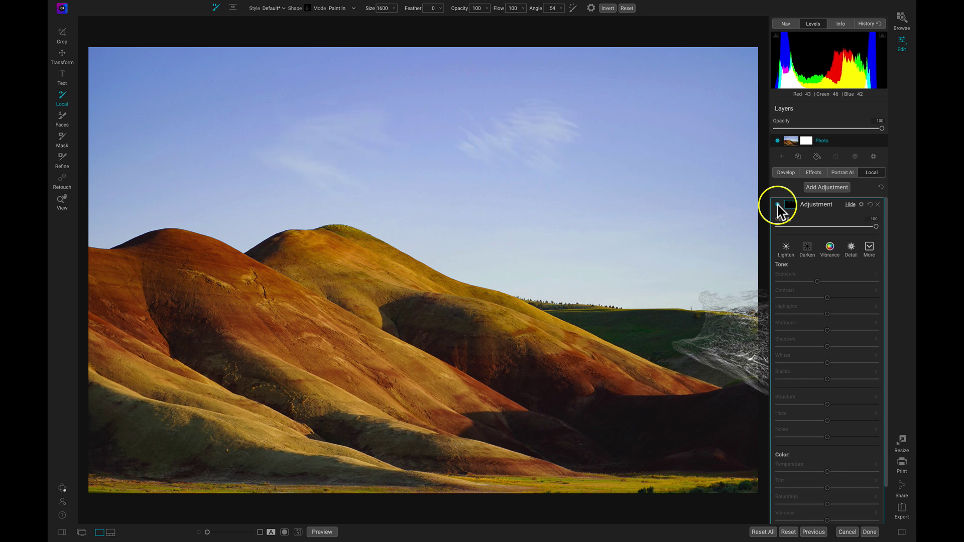
{"action": "scroll", "coordinate": [828, 254], "scroll_direction": "down", "scroll_amount": 2}
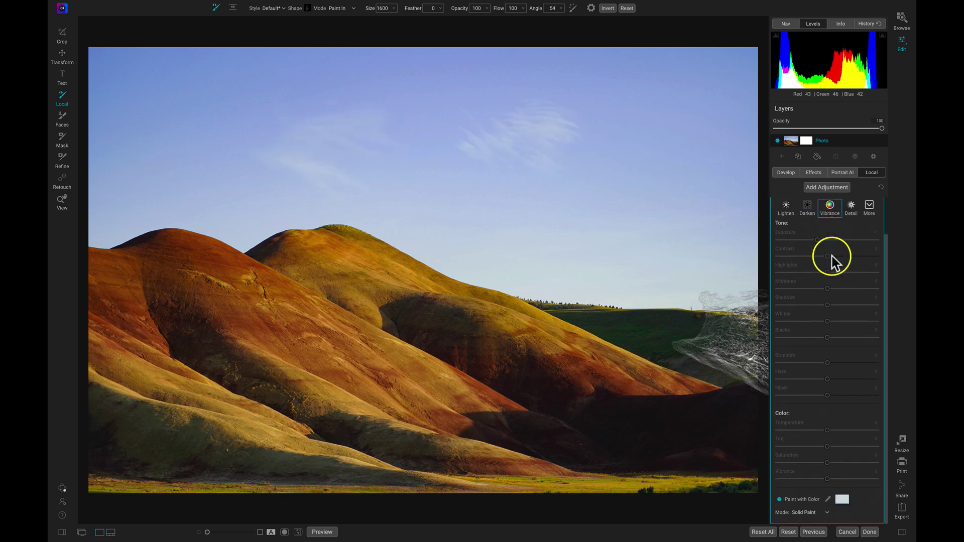
{"action": "left_click", "coordinate": [797, 499]}
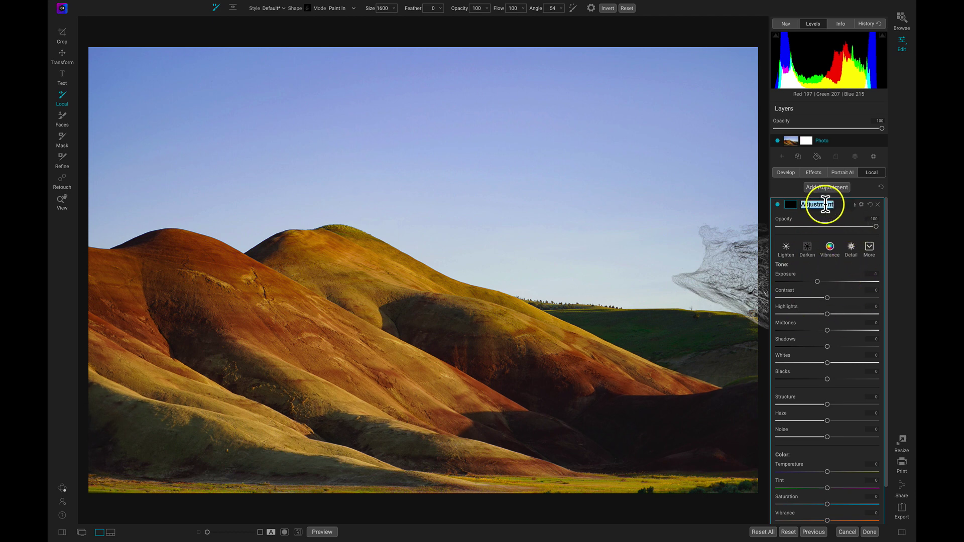
- Name the layer 'Spacing' and paint a solid dark rust-red sampled from the left hilltop
{"action": "type", "text": "Spacing"}
{"action": "scroll", "coordinate": [824, 204], "scroll_direction": "down", "scroll_amount": 2}
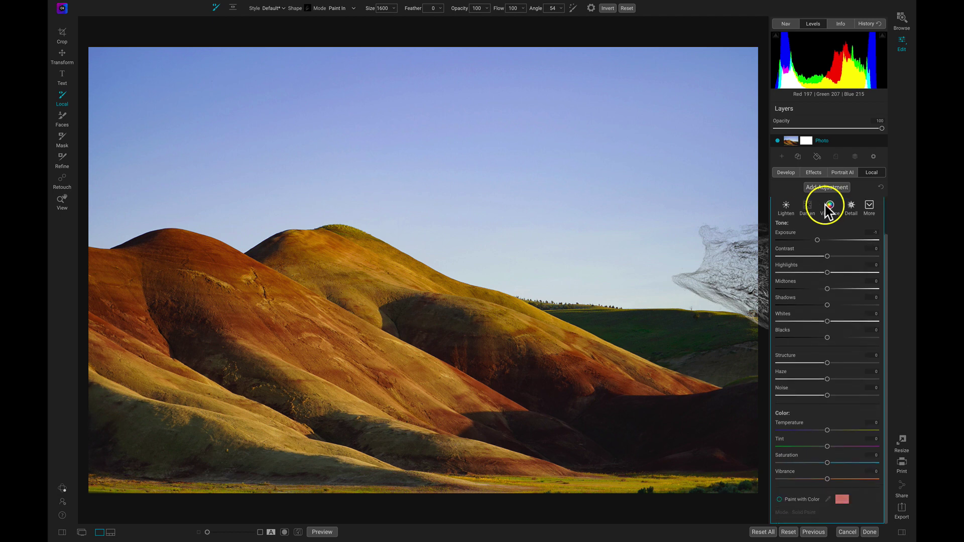
{"action": "left_click", "coordinate": [797, 499]}
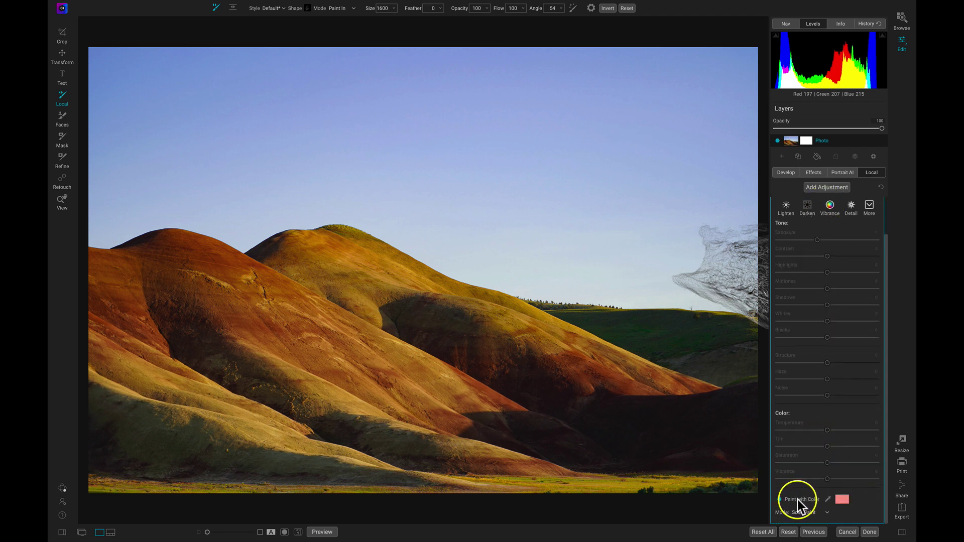
{"action": "left_click", "coordinate": [827, 499]}
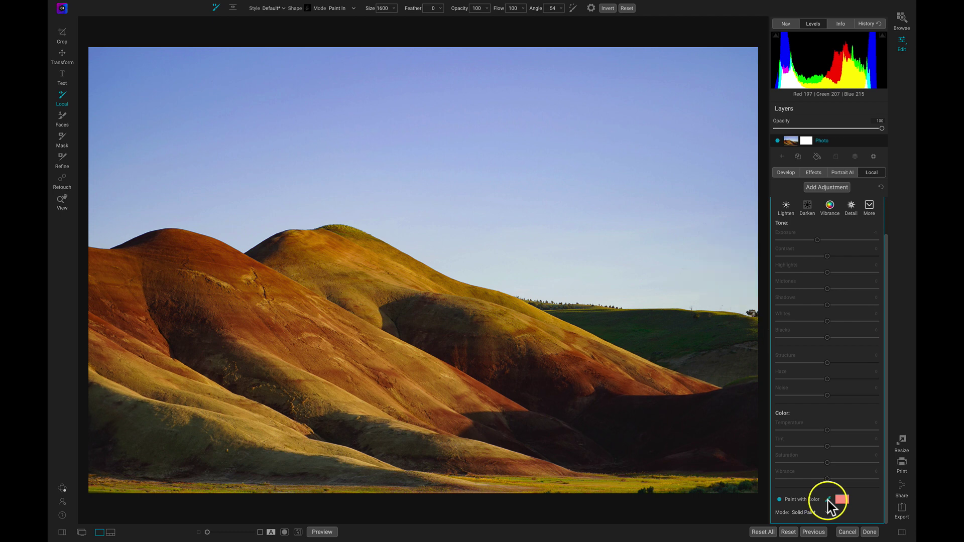
{"action": "left_click", "coordinate": [194, 247]}
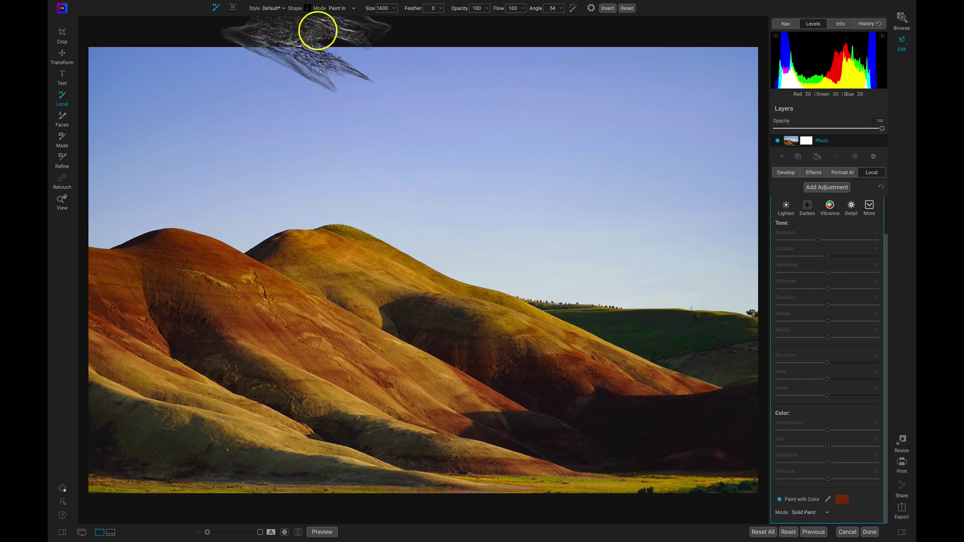
- Switch the brush tip to the Geometric star shape
{"action": "left_click", "coordinate": [307, 9]}
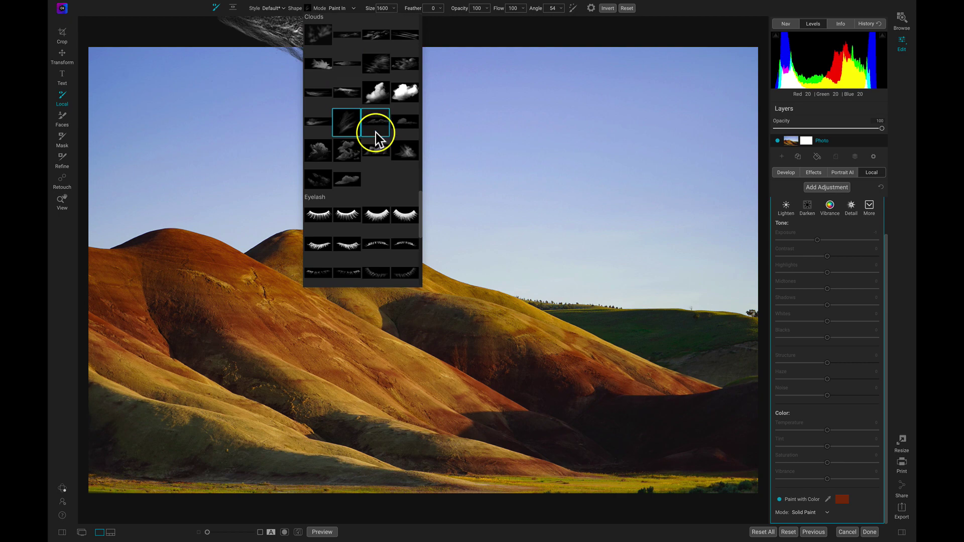
{"action": "scroll", "coordinate": [376, 138], "scroll_direction": "down", "scroll_amount": 15}
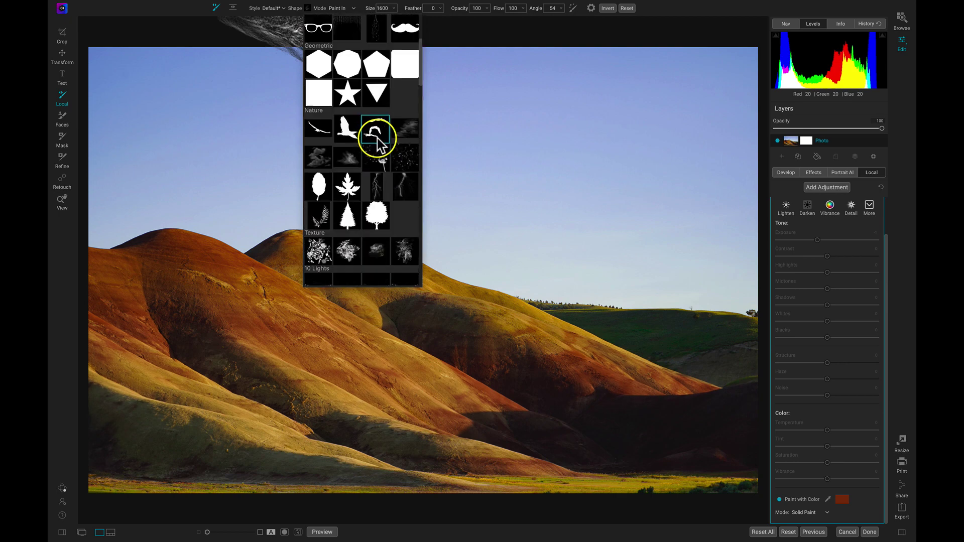
{"action": "left_click", "coordinate": [347, 93]}
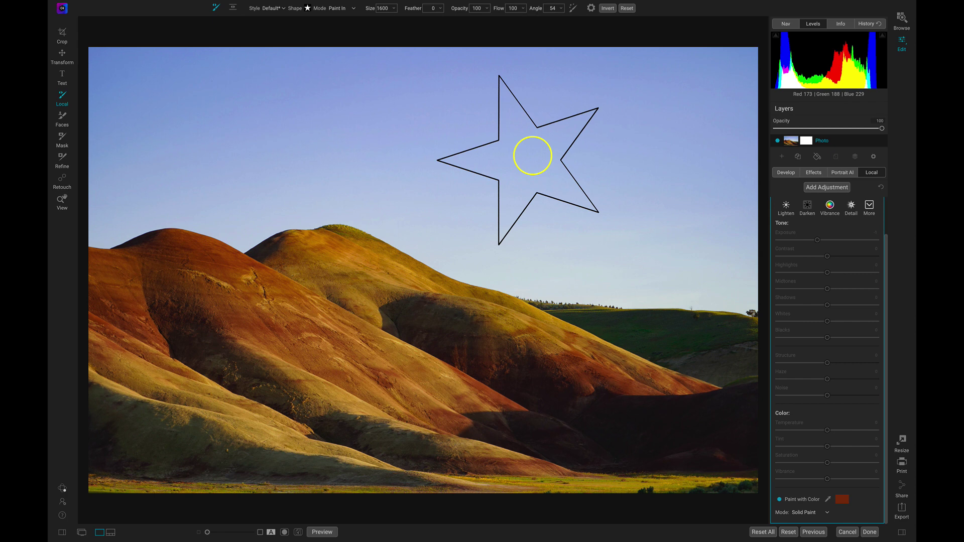
- Test a stamped star and painted star strokes, undoing each so the photo stays unpainted
{"action": "left_click", "coordinate": [532, 155]}
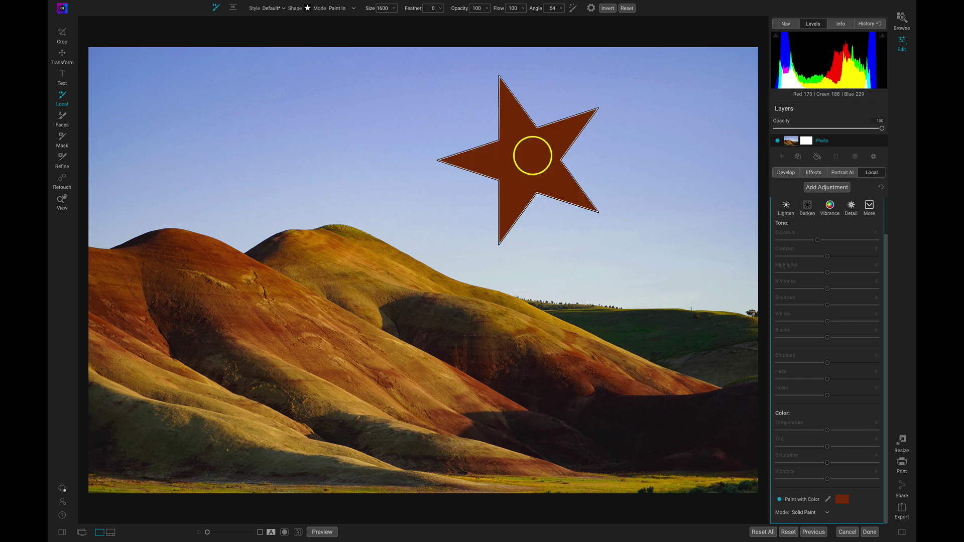
{"action": "key", "text": "ctrl+z"}
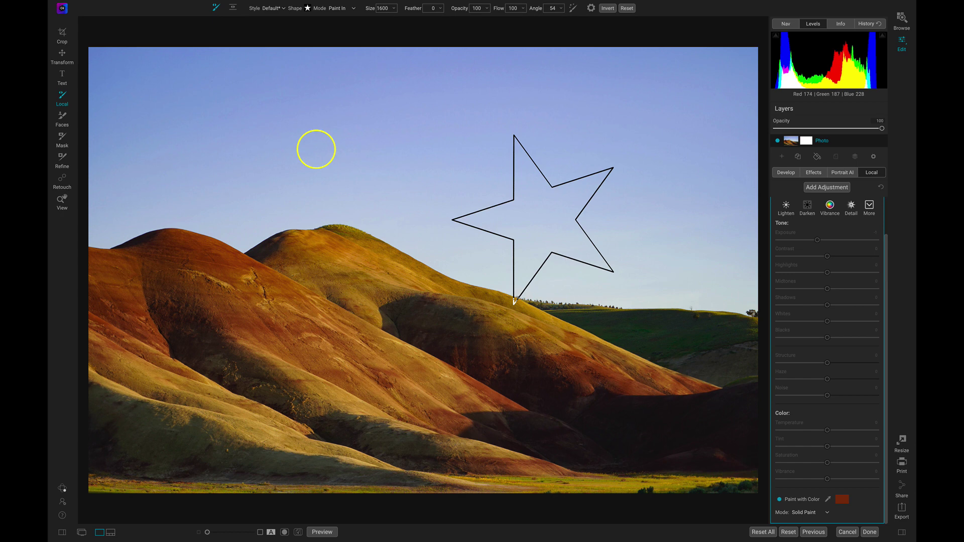
{"action": "left_click_drag", "start_coordinate": [160, 223], "coordinate": [277, 192]}
{"action": "mouse_move", "coordinate": [320, 116]}
{"action": "left_mouse_down"}
{"action": "mouse_move", "coordinate": [454, 107]}
{"action": "mouse_move", "coordinate": [598, 185]}
{"action": "mouse_move", "coordinate": [560, 351]}
{"action": "mouse_move", "coordinate": [353, 375]}
{"action": "mouse_move", "coordinate": [284, 322]}
{"action": "mouse_move", "coordinate": [378, 296]}
{"action": "left_mouse_up"}
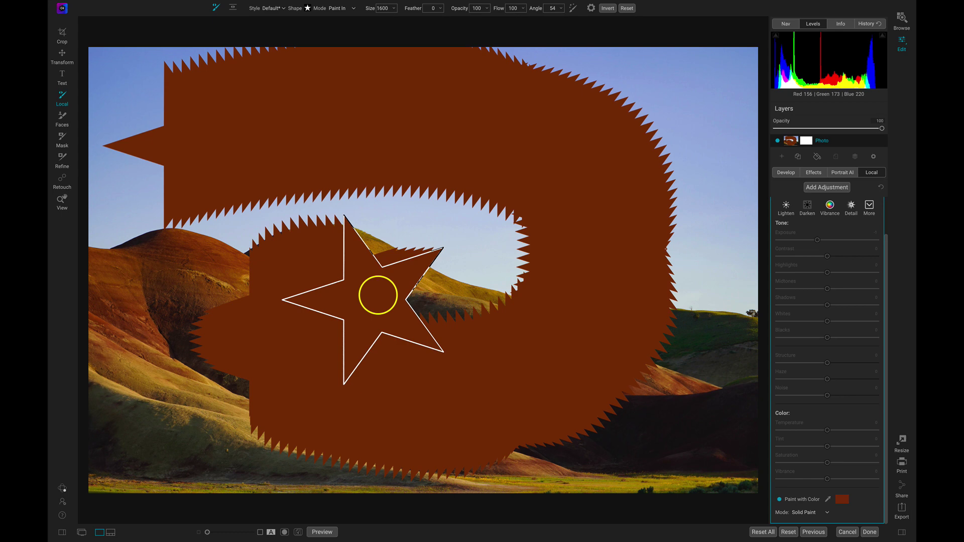
{"action": "key", "text": "ctrl+z"}
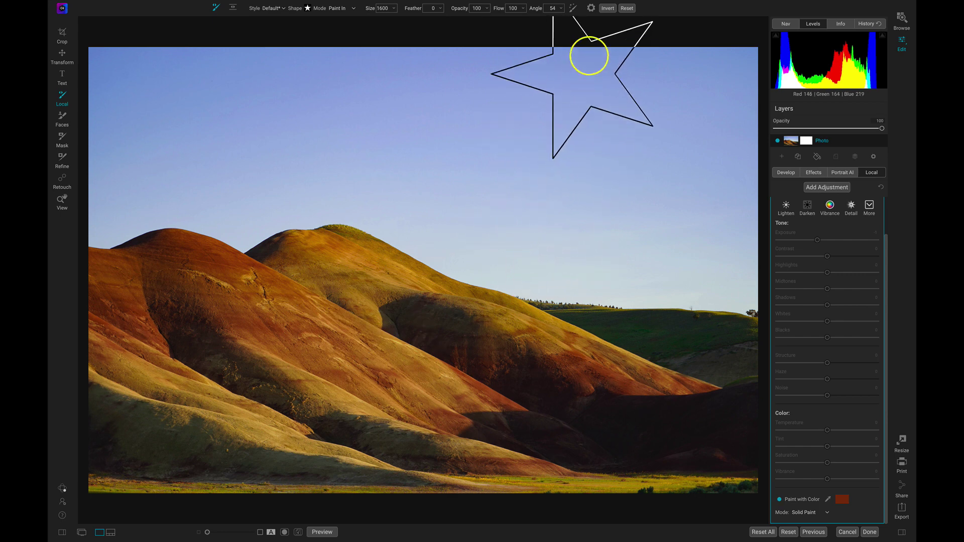
- Enable manual brush spacing at amount 80 and drag a trail of separate rust-red stars across the scene
{"action": "left_click", "coordinate": [590, 8]}
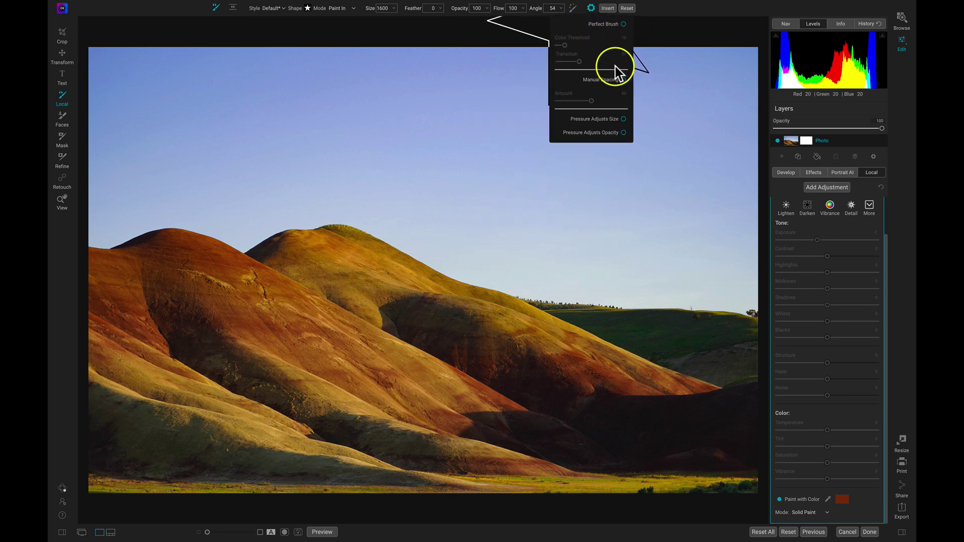
{"action": "left_click", "coordinate": [623, 79]}
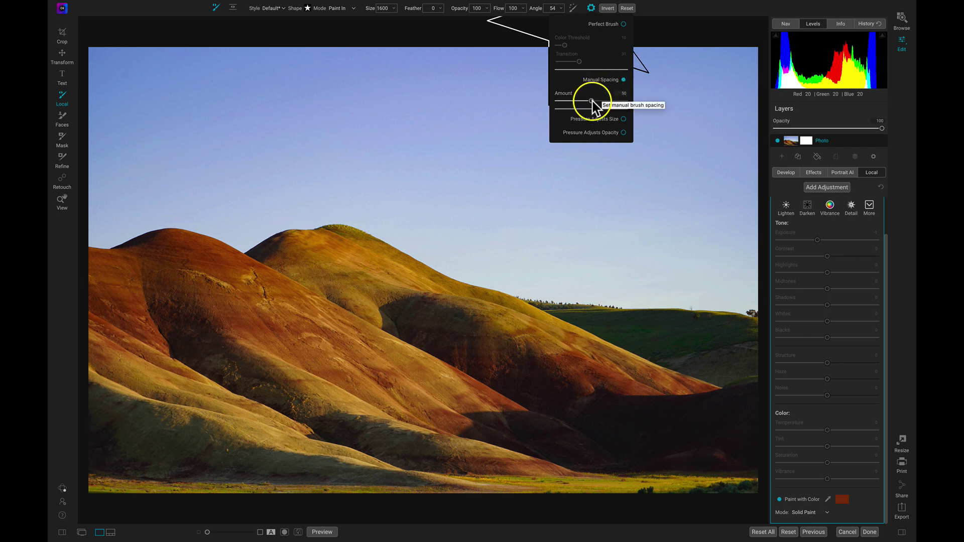
{"action": "left_click_drag", "start_coordinate": [606, 100], "coordinate": [611, 101]}
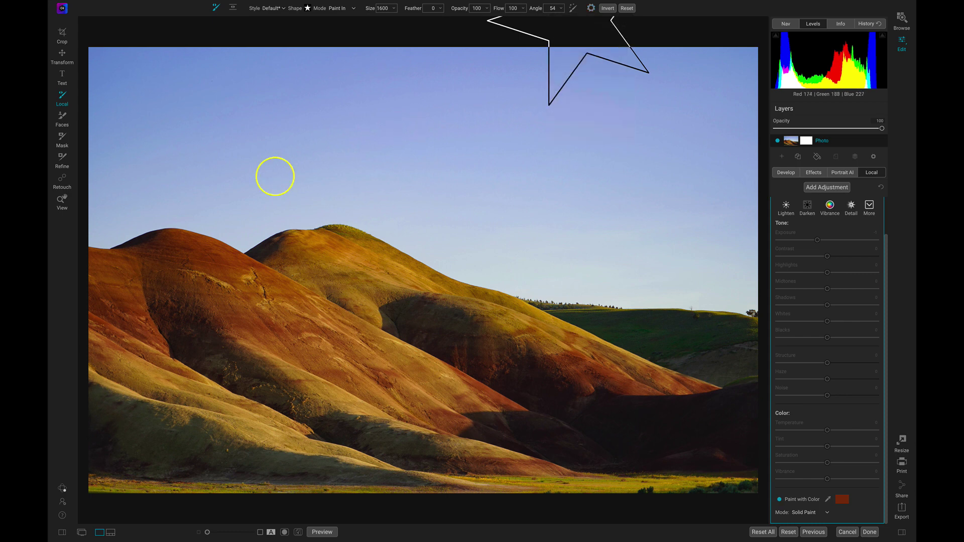
{"action": "mouse_move", "coordinate": [194, 161]}
{"action": "left_mouse_down"}
{"action": "mouse_move", "coordinate": [283, 143]}
{"action": "mouse_move", "coordinate": [469, 138]}
{"action": "mouse_move", "coordinate": [551, 145]}
{"action": "mouse_move", "coordinate": [603, 172]}
{"action": "mouse_move", "coordinate": [607, 222]}
{"action": "mouse_move", "coordinate": [572, 271]}
{"action": "mouse_move", "coordinate": [419, 362]}
{"action": "mouse_move", "coordinate": [313, 374]}
{"action": "mouse_move", "coordinate": [255, 355]}
{"action": "mouse_move", "coordinate": [226, 320]}
{"action": "left_mouse_up"}
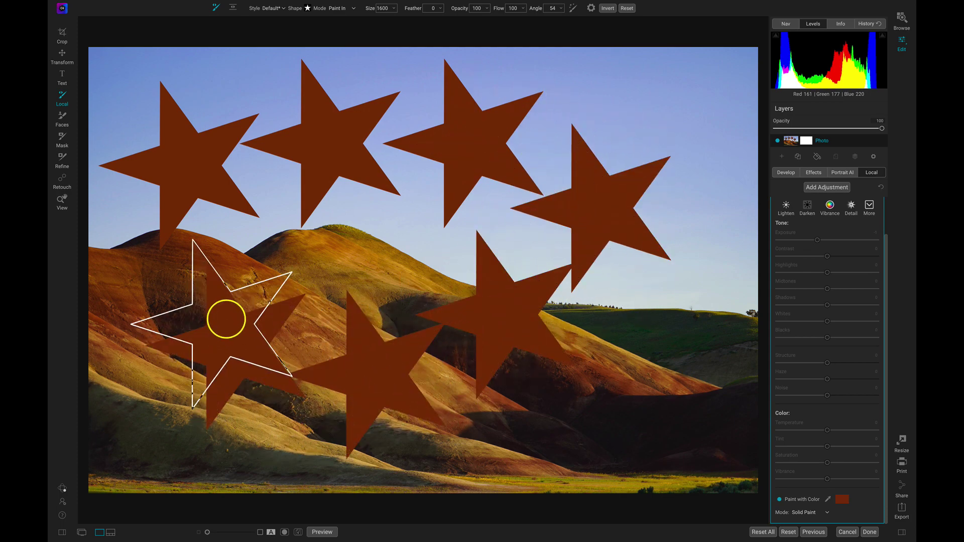